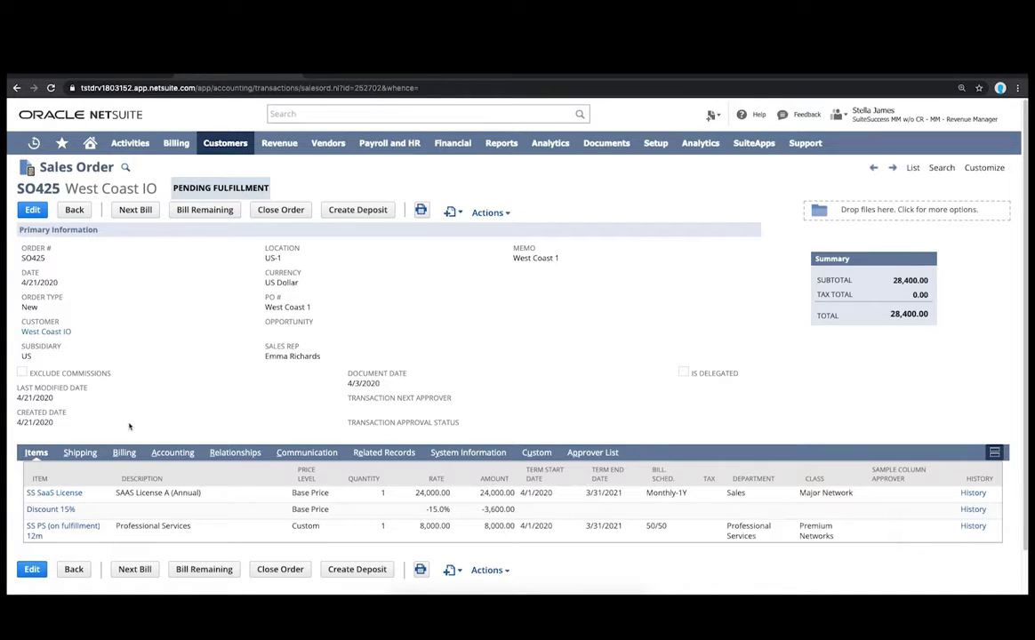
Open the SS SaaS License item in a separate browser tab and review its subsidiaries, revenue recognition rules, revenue allocation group and billing schedule.
{"action": "right_click", "coordinate": [59, 492]}
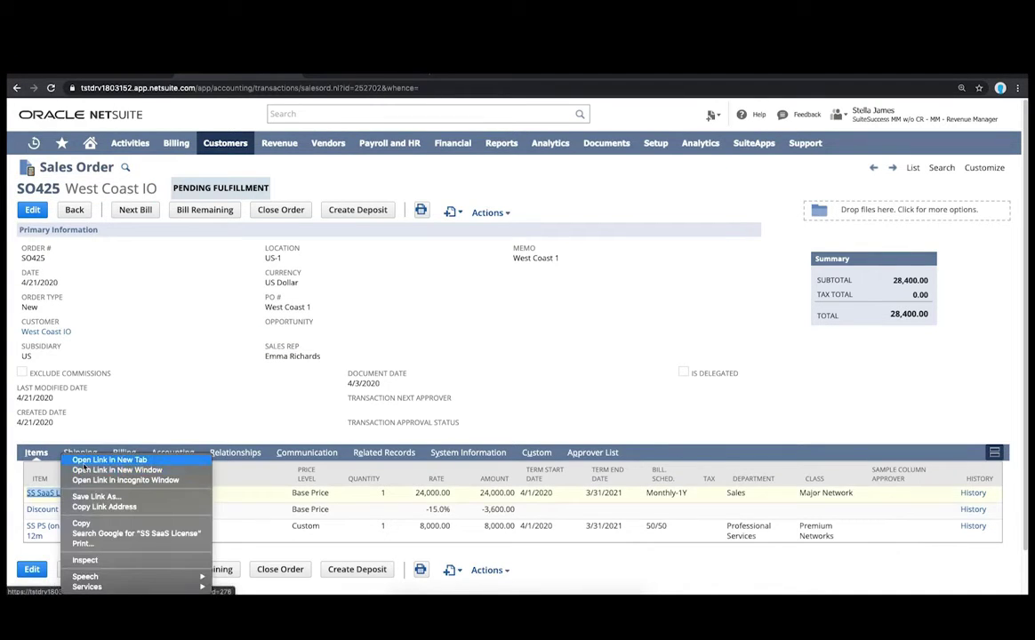
{"action": "left_click", "coordinate": [85, 462]}
{"action": "left_click", "coordinate": [357, 77]}
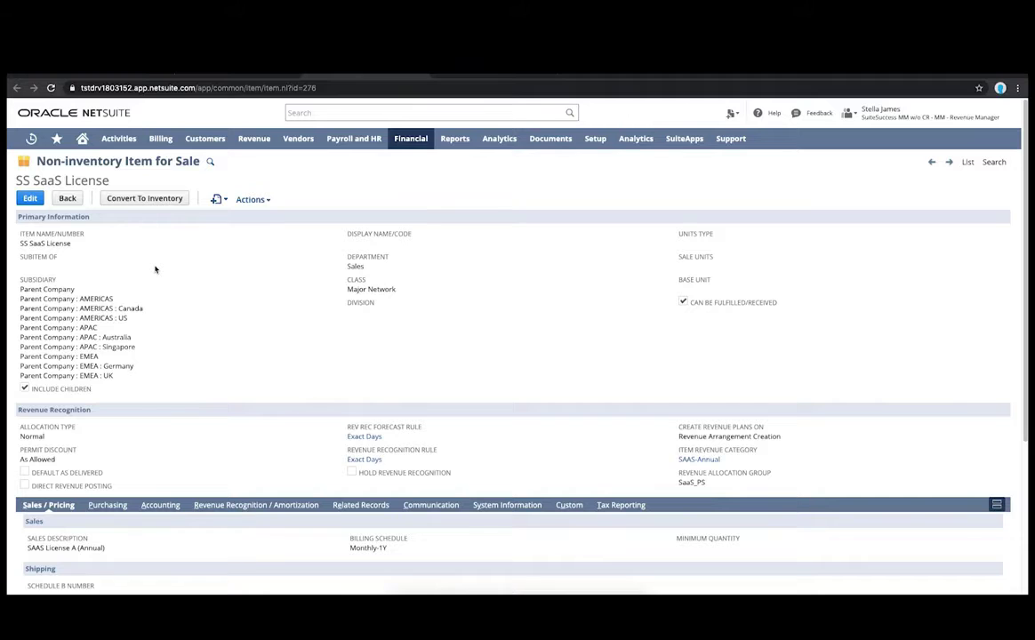
{"action": "left_click_drag", "start_coordinate": [13, 267], "coordinate": [172, 401]}
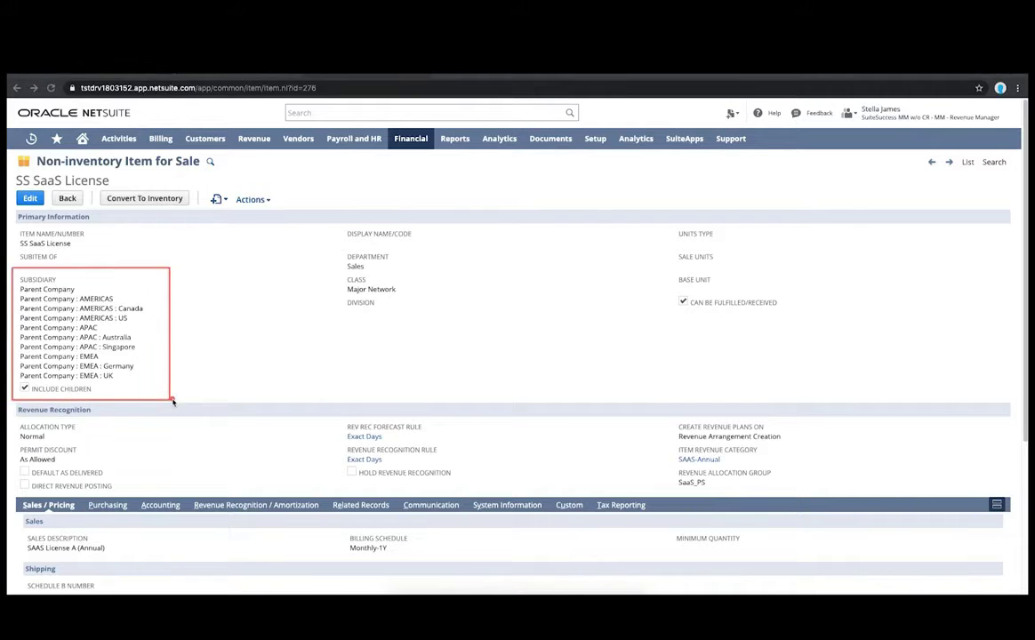
{"action": "left_click_drag", "start_coordinate": [341, 418], "coordinate": [471, 490]}
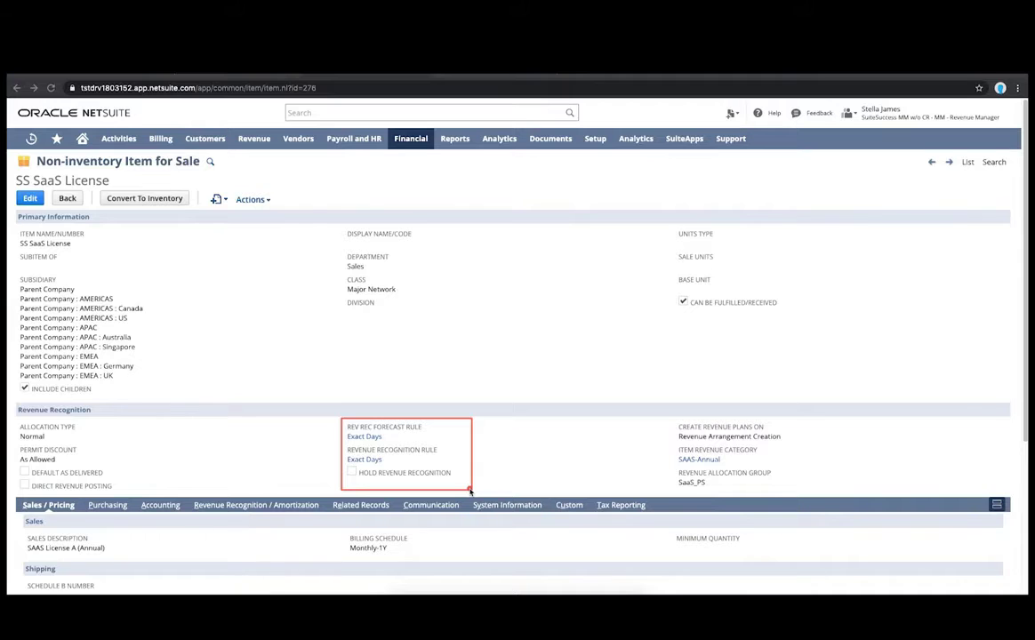
{"action": "left_click_drag", "start_coordinate": [667, 462], "coordinate": [792, 493]}
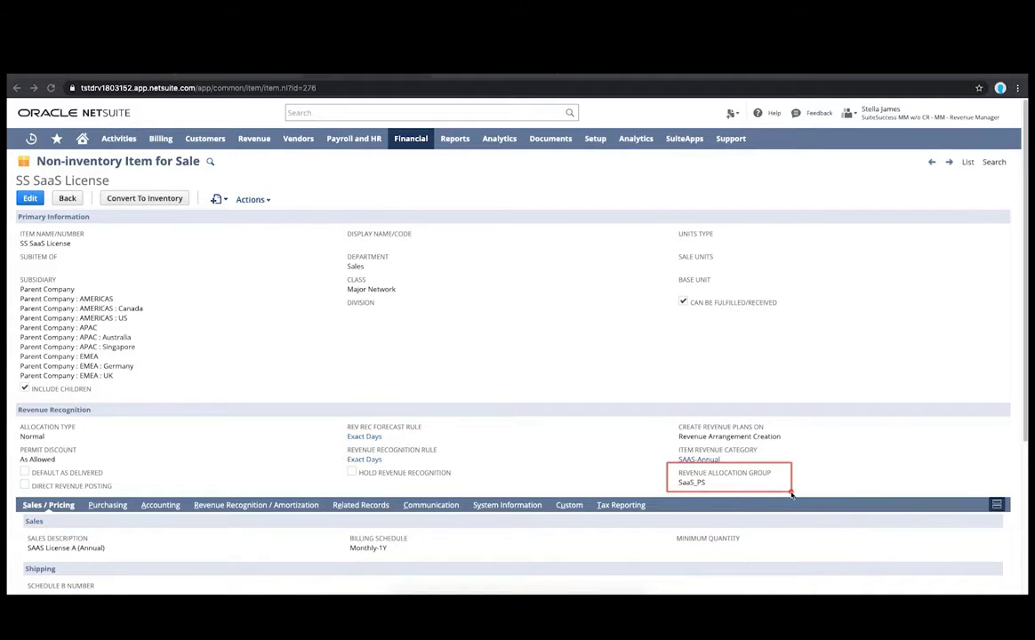
{"action": "left_click_drag", "start_coordinate": [341, 530], "coordinate": [424, 556]}
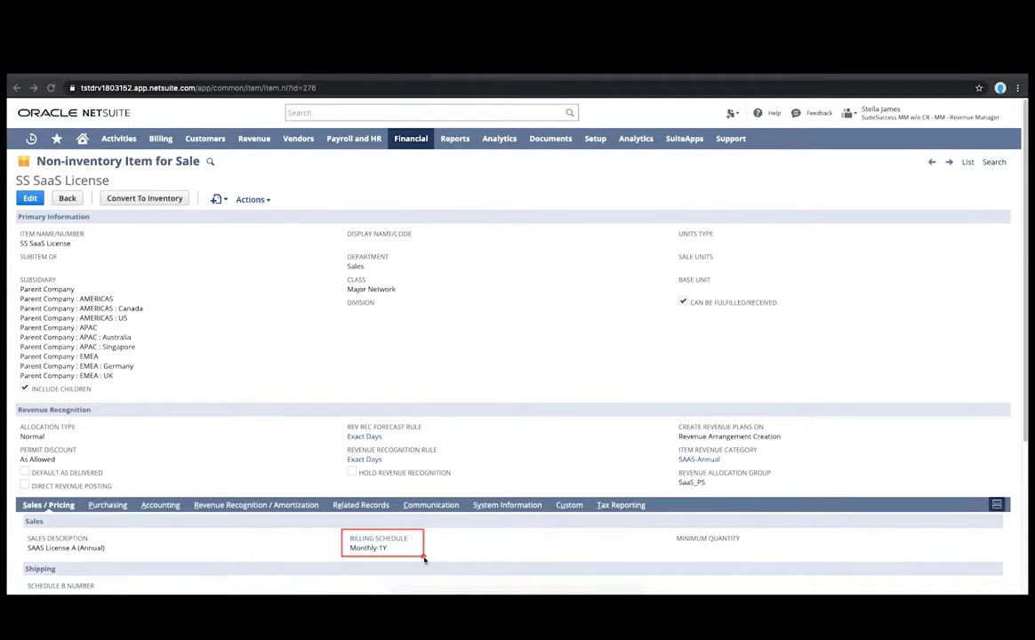
Examine the SS SaaS License item's price levels and the currencies it is priced in.
{"action": "scroll", "coordinate": [424, 560], "scroll_direction": "down", "scroll_amount": 3}
{"action": "left_click_drag", "start_coordinate": [22, 443], "coordinate": [470, 466]}
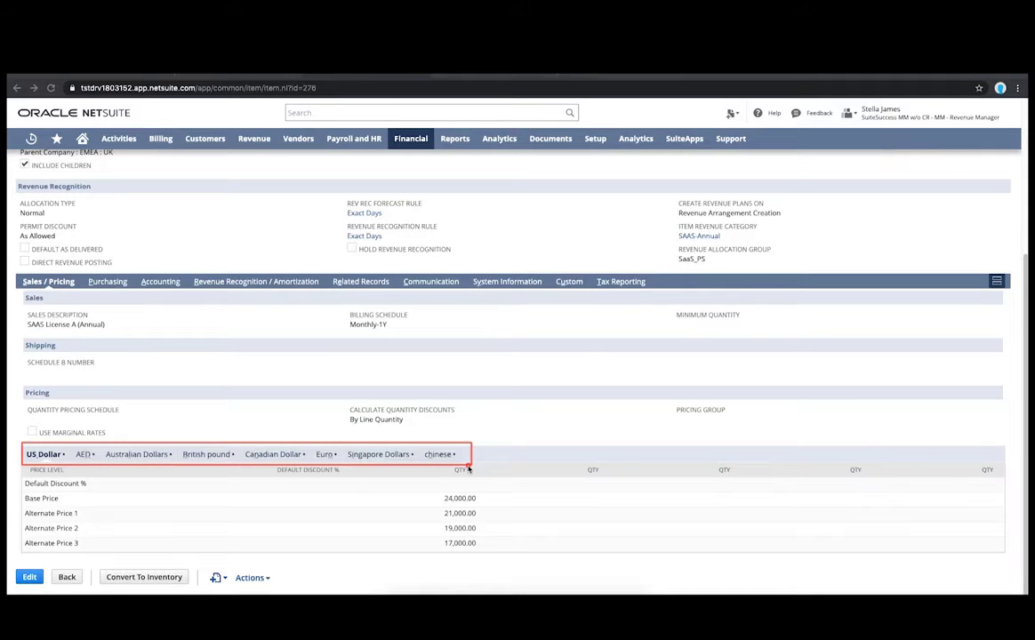
{"action": "key", "text": "Escape"}
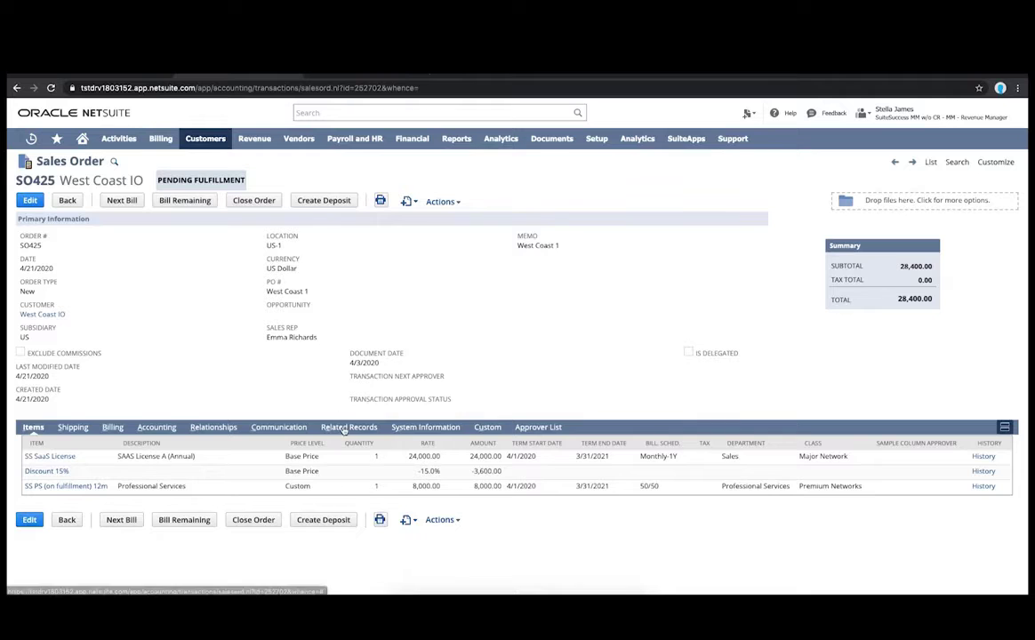
Open the revenue arrangement related to the West Coast IO sales order in a separate browser tab.
{"action": "left_click", "coordinate": [347, 427]}
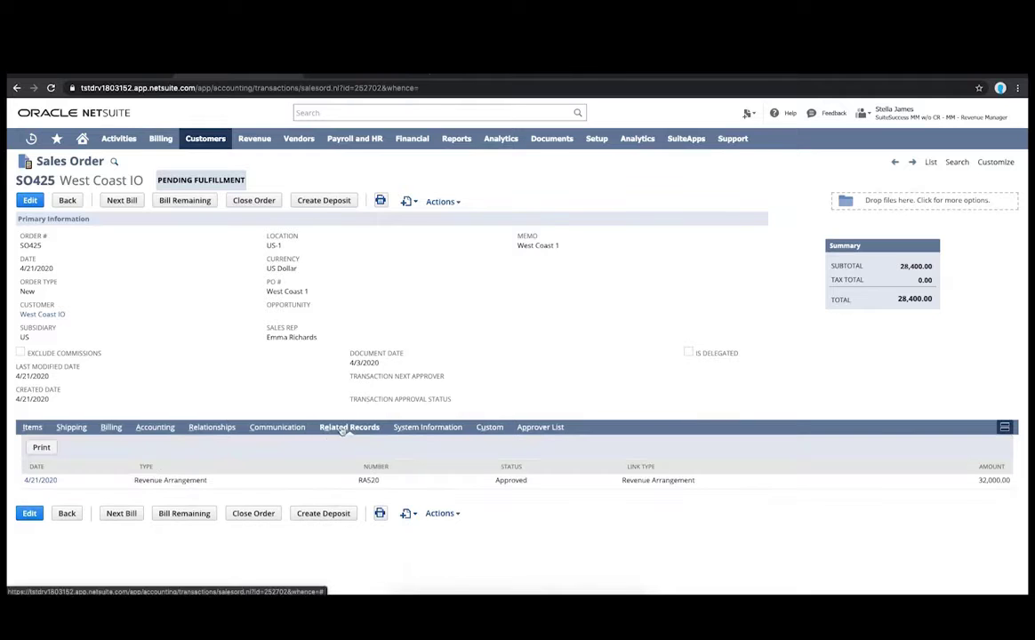
{"action": "right_click", "coordinate": [40, 480]}
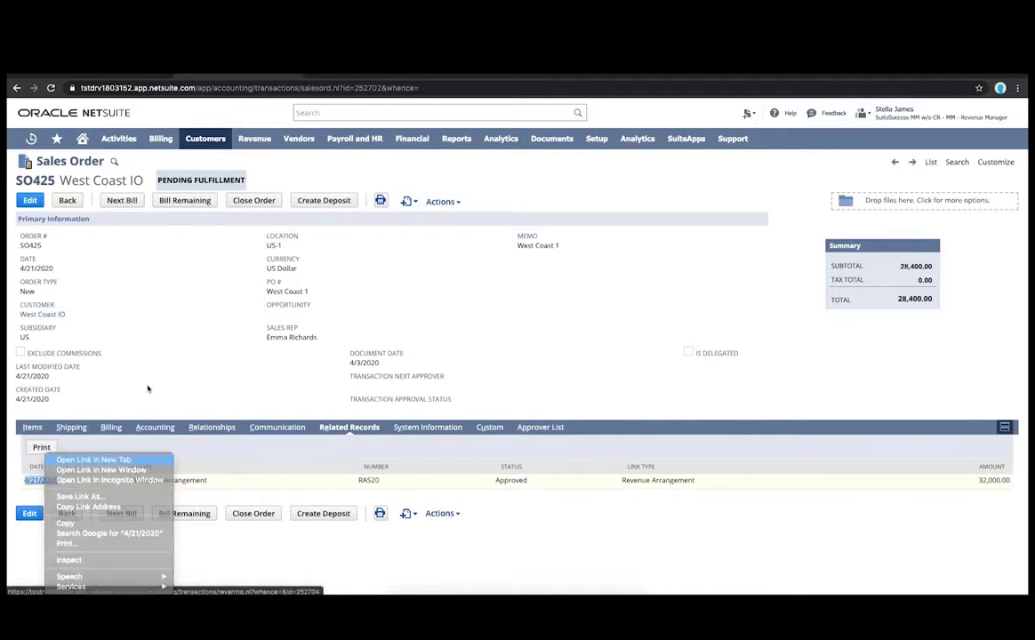
{"action": "left_click", "coordinate": [96, 459]}
{"action": "left_click", "coordinate": [368, 75]}
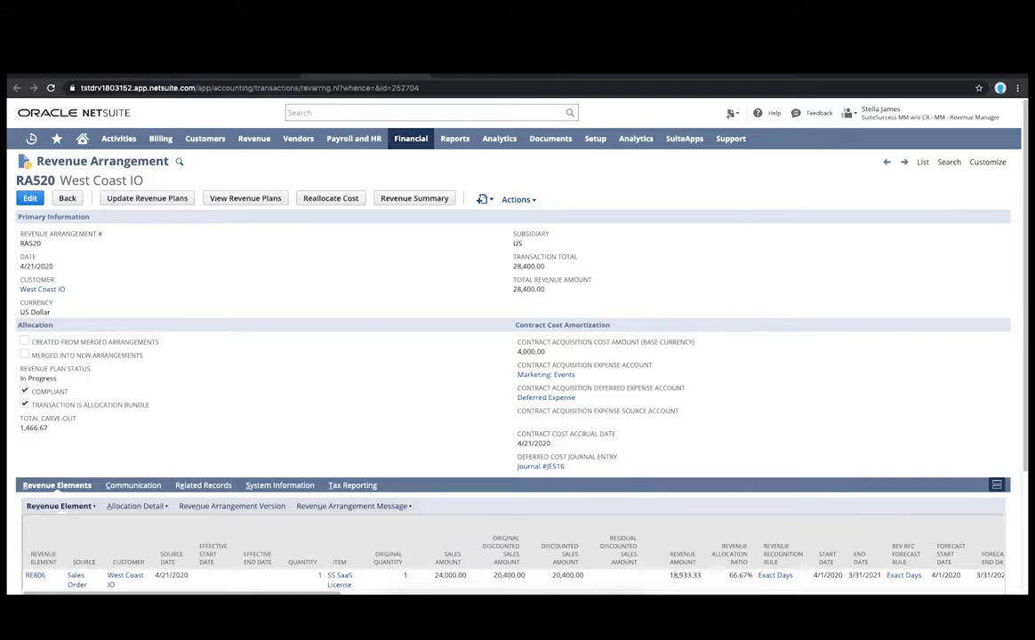
Review the West Coast IO arrangement's revenue elements and allocation detail.
{"action": "scroll", "coordinate": [382, 407], "scroll_direction": "down", "scroll_amount": 3}
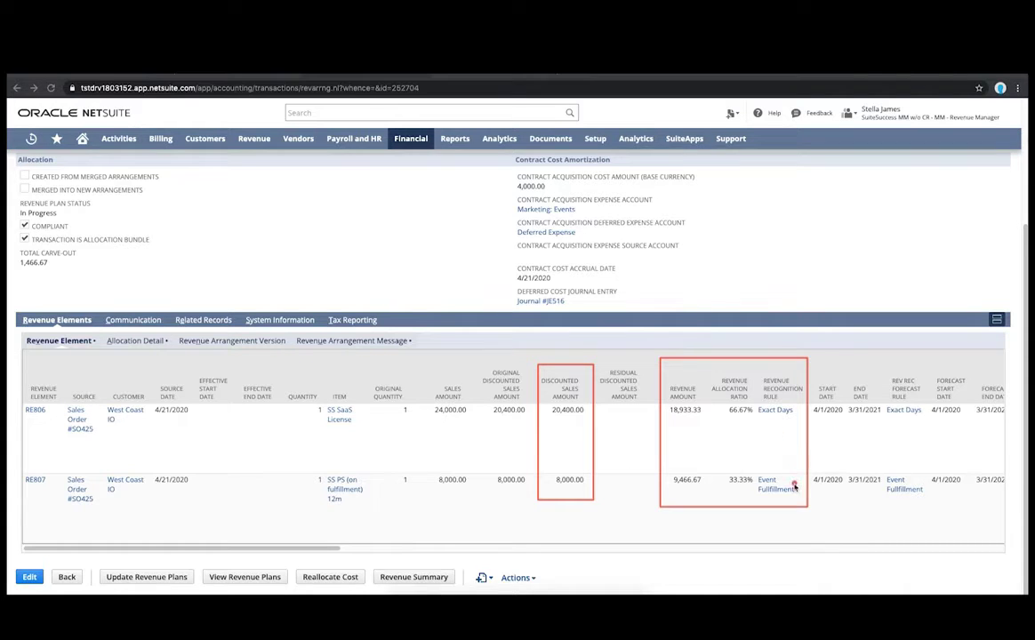
{"action": "left_click", "coordinate": [149, 343]}
{"action": "scroll", "coordinate": [231, 386], "scroll_direction": "down", "scroll_amount": 1}
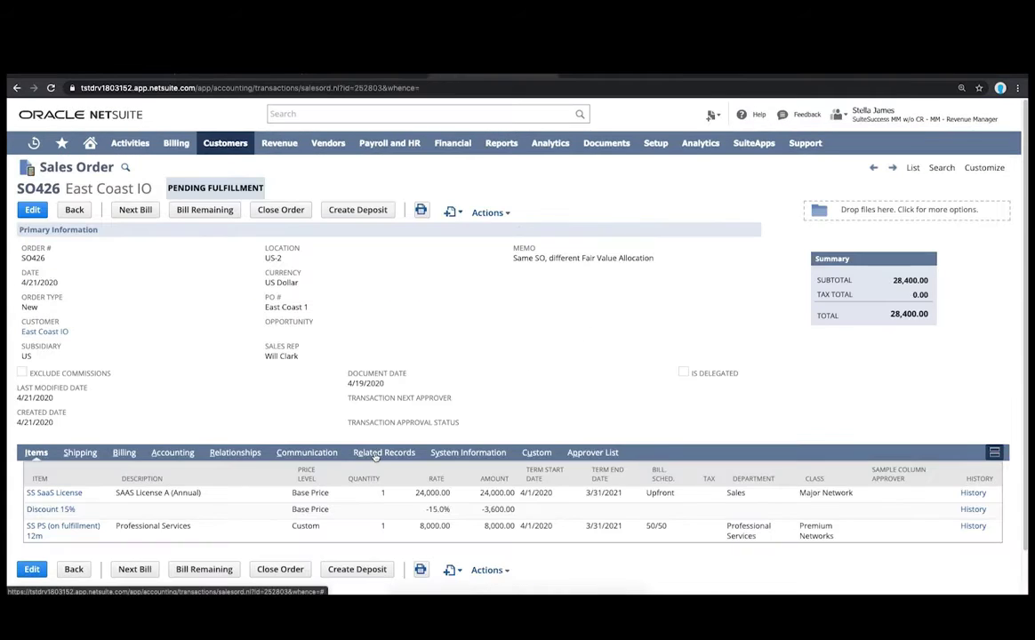
Open the revenue arrangement related to the East Coast IO sales order in a separate browser tab.
{"action": "left_click", "coordinate": [376, 454]}
{"action": "right_click", "coordinate": [40, 510]}
{"action": "left_click", "coordinate": [92, 460]}
{"action": "left_click", "coordinate": [618, 75]}
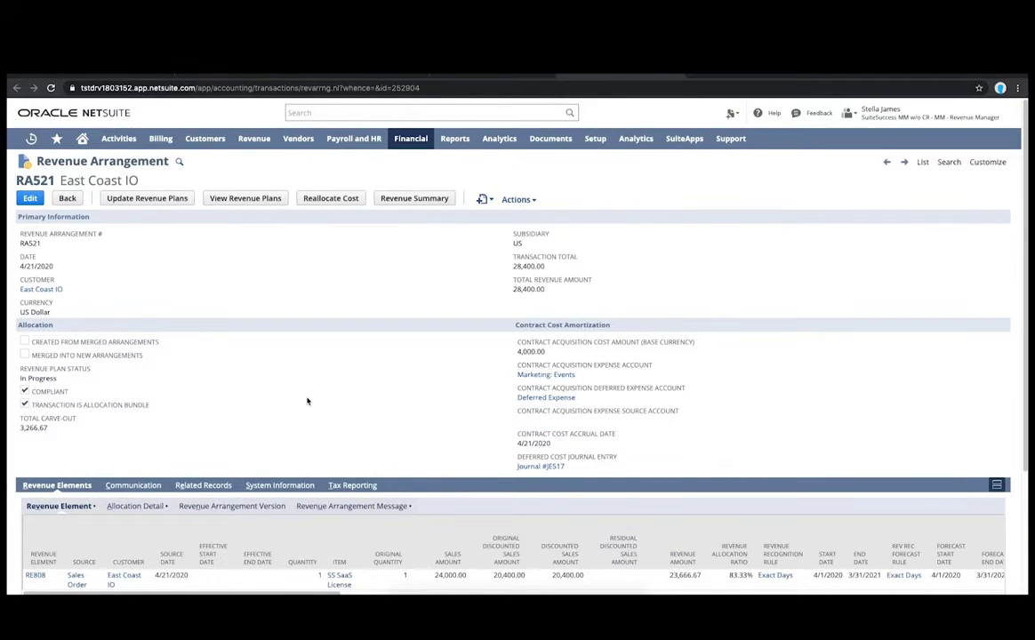
Examine the revenue amounts and revenue allocation ratios of the East Coast IO revenue elements.
{"action": "scroll", "coordinate": [306, 401], "scroll_direction": "down", "scroll_amount": 3}
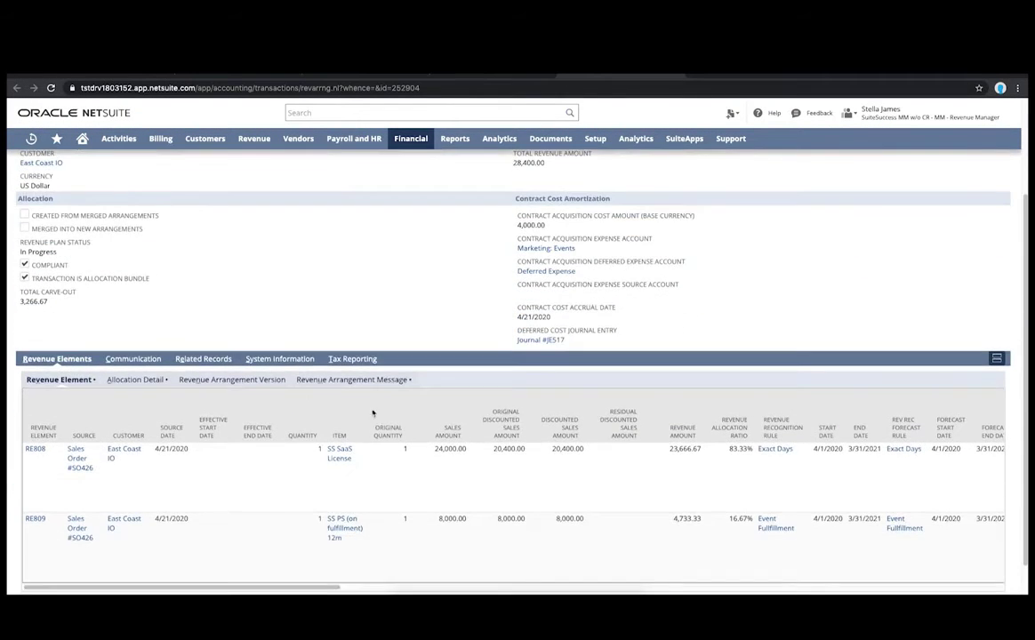
{"action": "left_click_drag", "start_coordinate": [652, 376], "coordinate": [755, 506]}
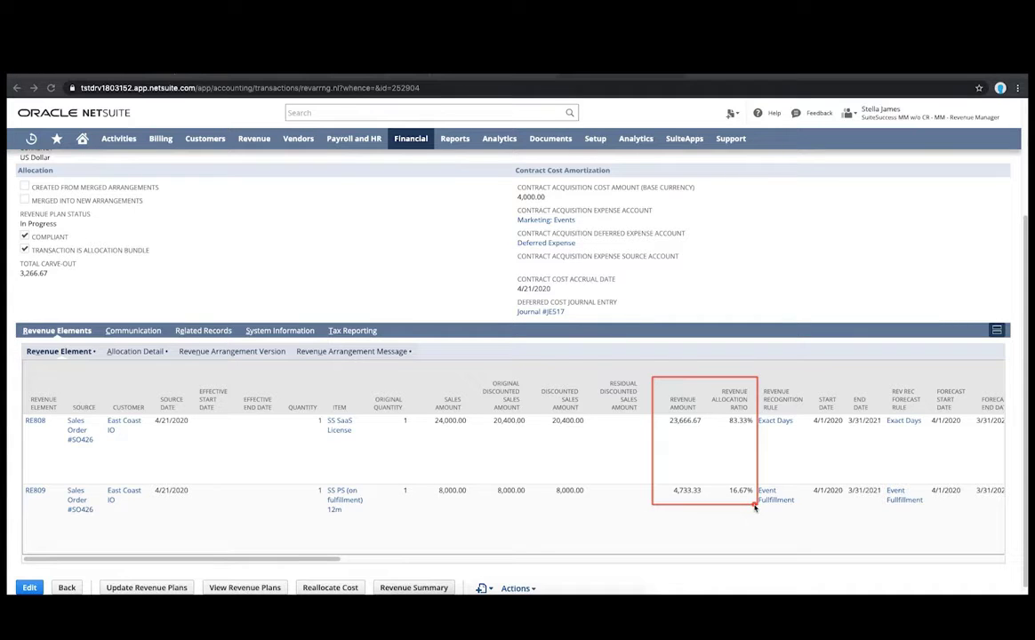
{"action": "key", "text": "Escape"}
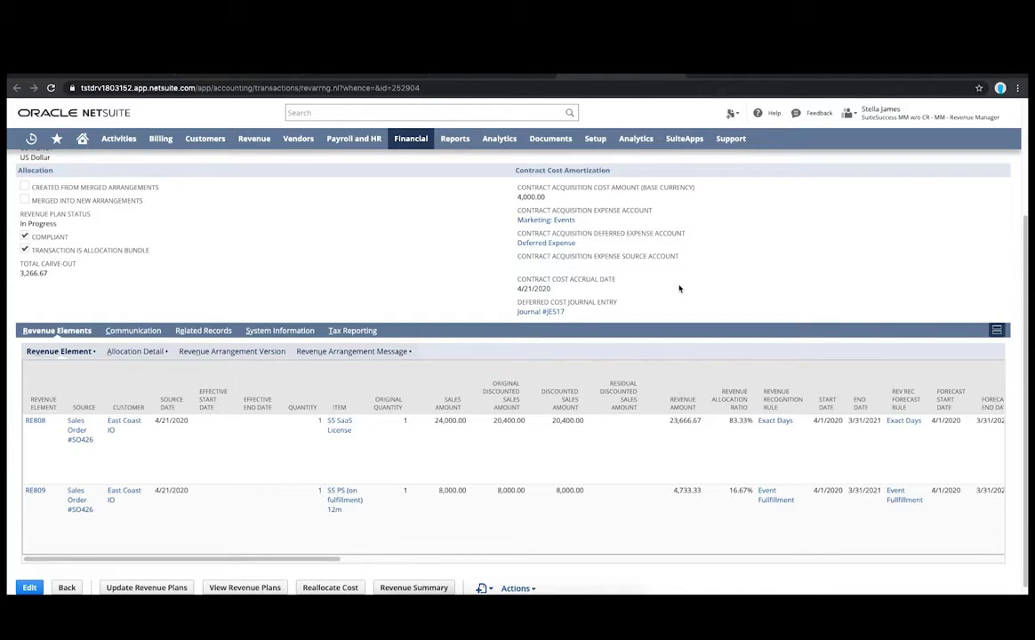
Search for "fair value", open the Fair Value Price Lists page, and examine the customer-specific base fair values and the effective date columns.
{"action": "left_click", "coordinate": [366, 113]}
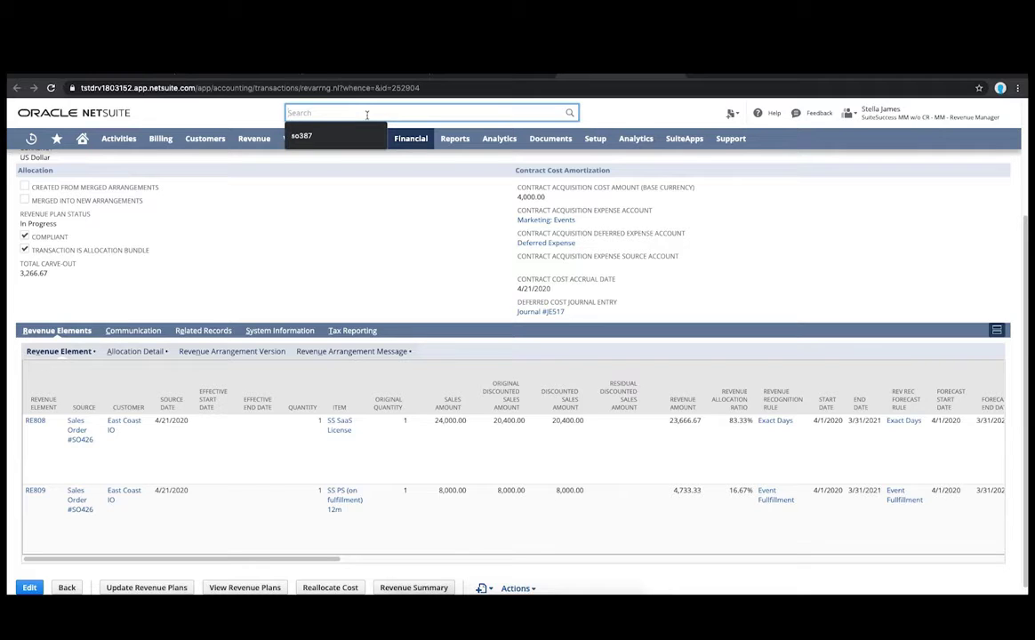
{"action": "type", "text": "fair value"}
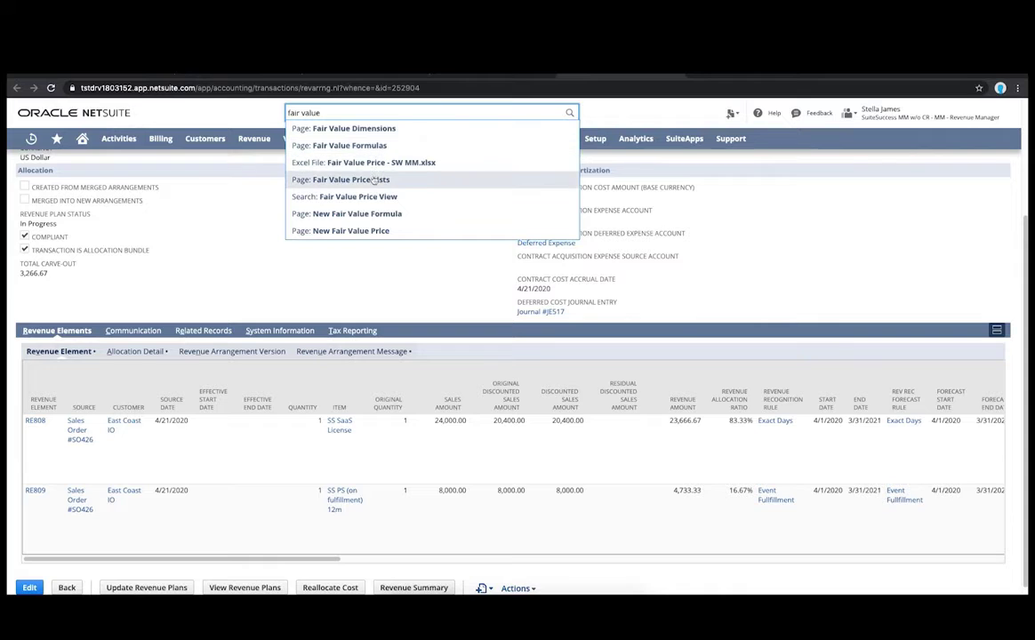
{"action": "left_click", "coordinate": [374, 182]}
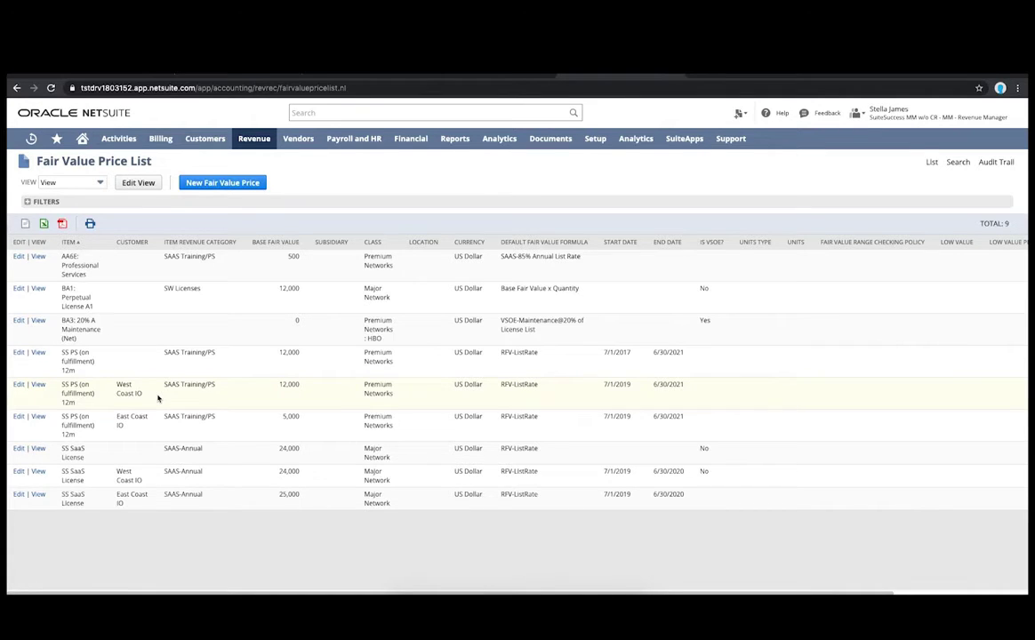
{"action": "left_click_drag", "start_coordinate": [102, 464], "coordinate": [308, 509]}
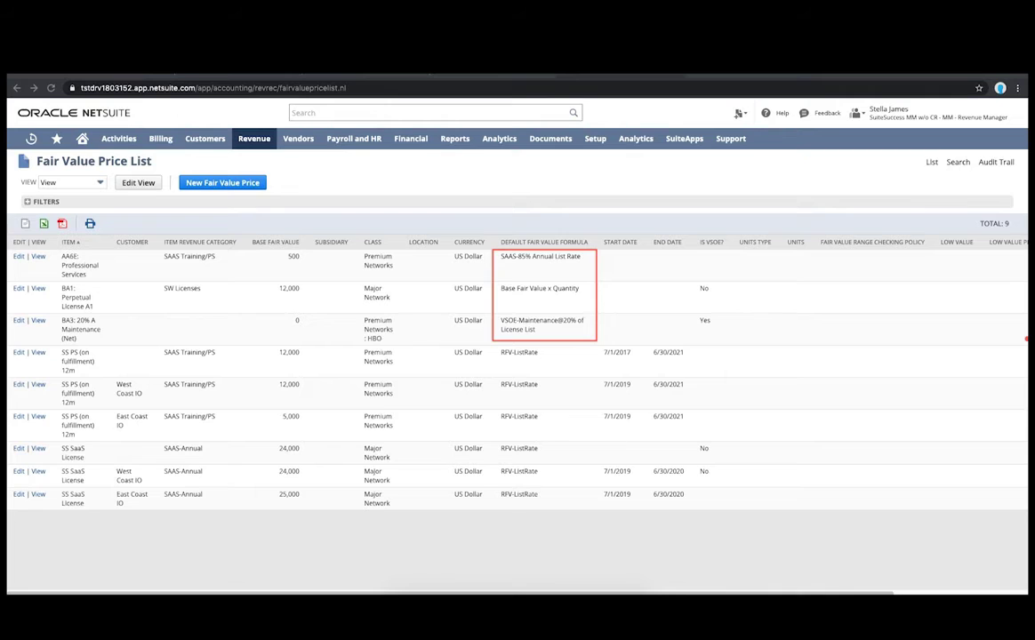
{"action": "left_click_drag", "start_coordinate": [599, 230], "coordinate": [686, 253]}
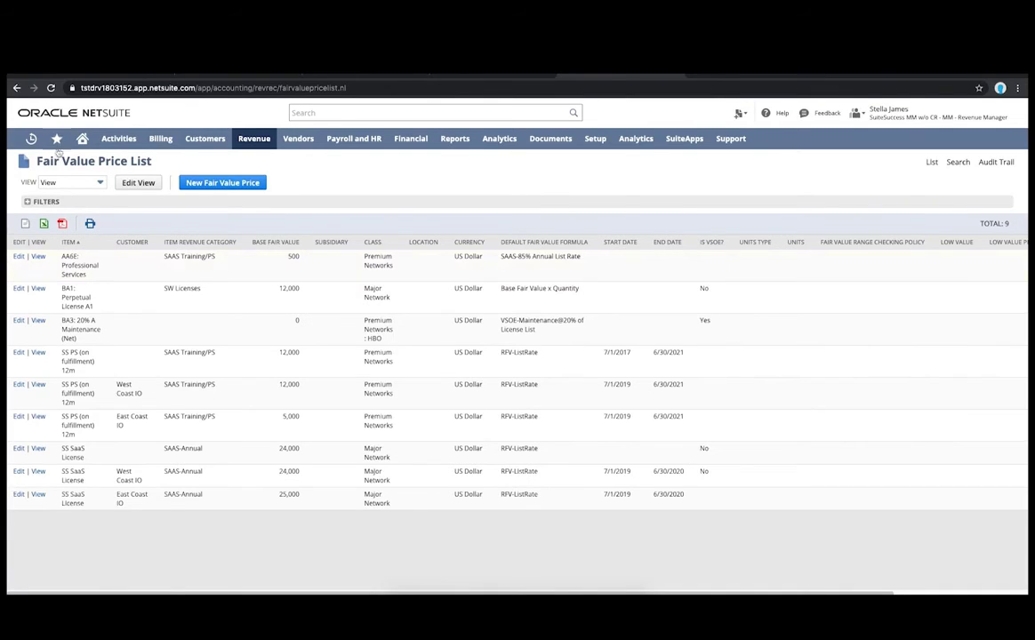
Open the SuiteSuccess Revenue Recognition Forecast Detail report and compare the East Coast IO and West Coast IO forecasts.
{"action": "mouse_move", "coordinate": [60, 147]}
{"action": "left_click", "coordinate": [87, 181]}
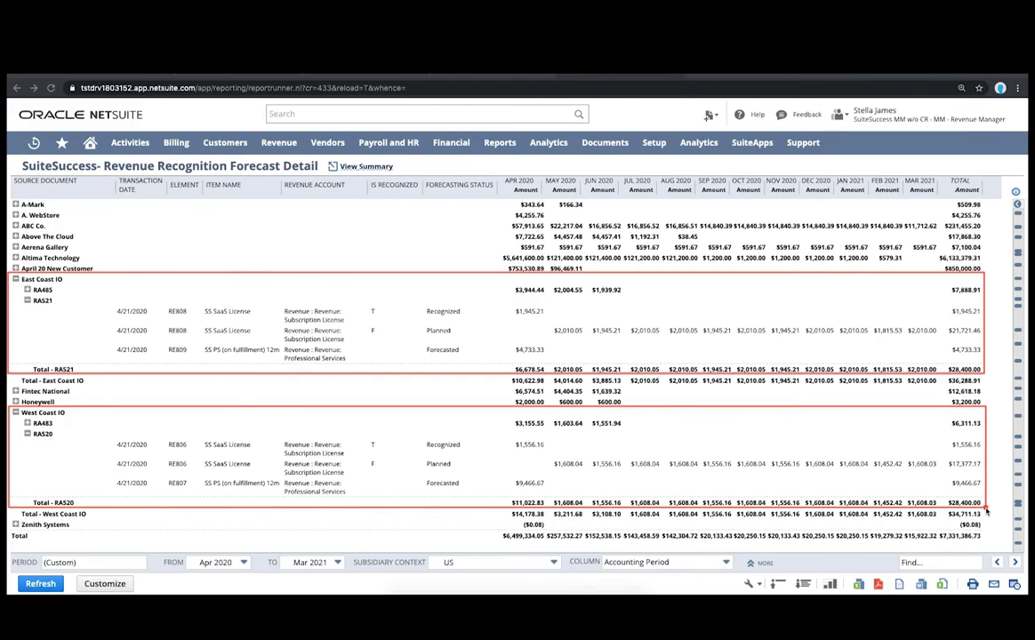
Return to the home dashboard and review the revenue management transaction links in the Navigation Portlet.
{"action": "left_click", "coordinate": [89, 147]}
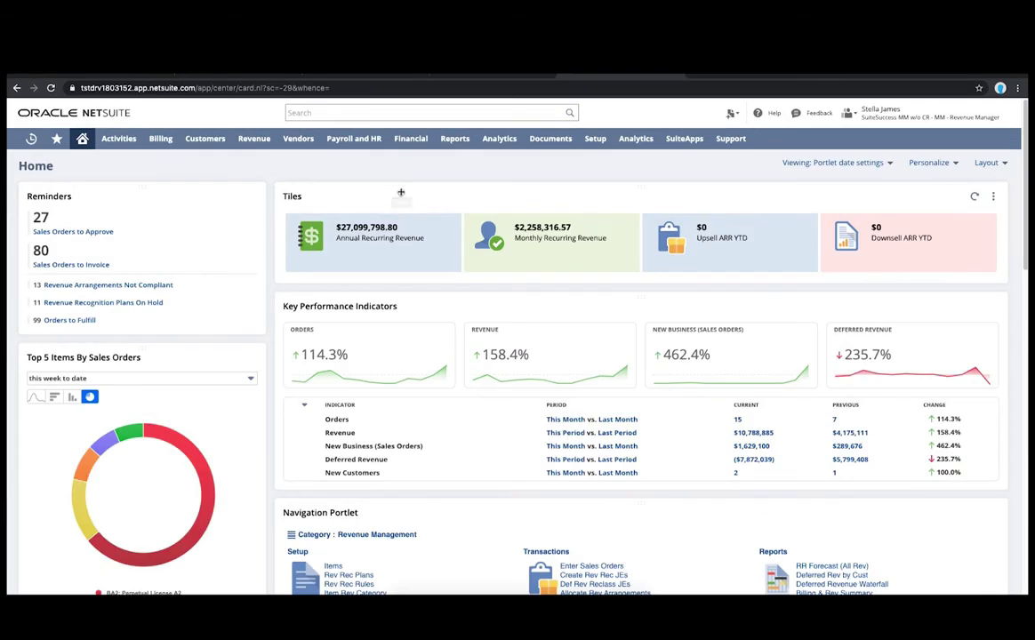
{"action": "scroll", "coordinate": [483, 268], "scroll_direction": "down", "scroll_amount": 3}
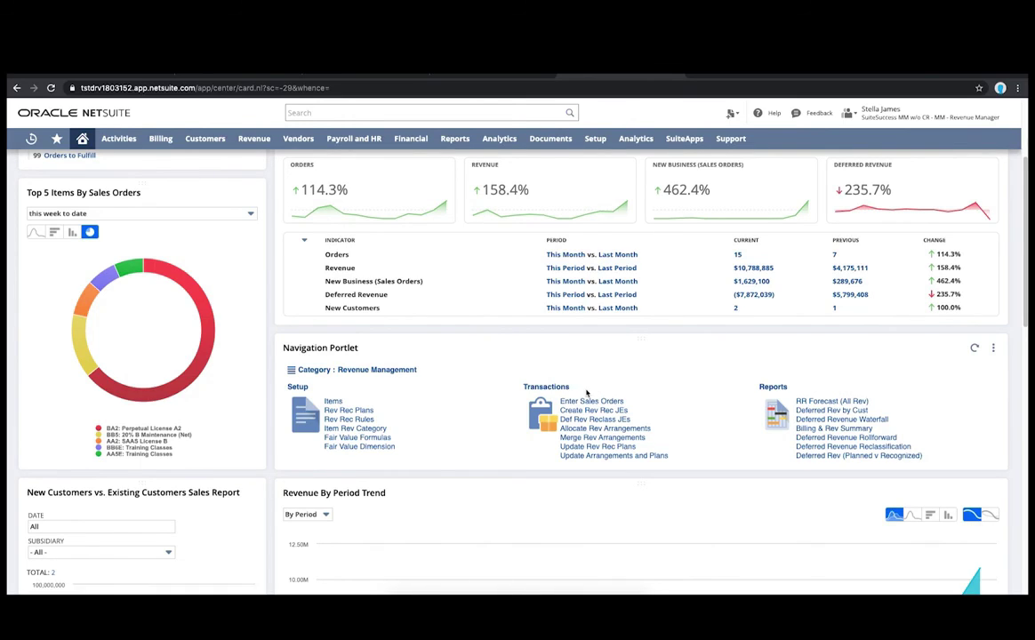
{"action": "left_click_drag", "start_coordinate": [519, 375], "coordinate": [683, 466]}
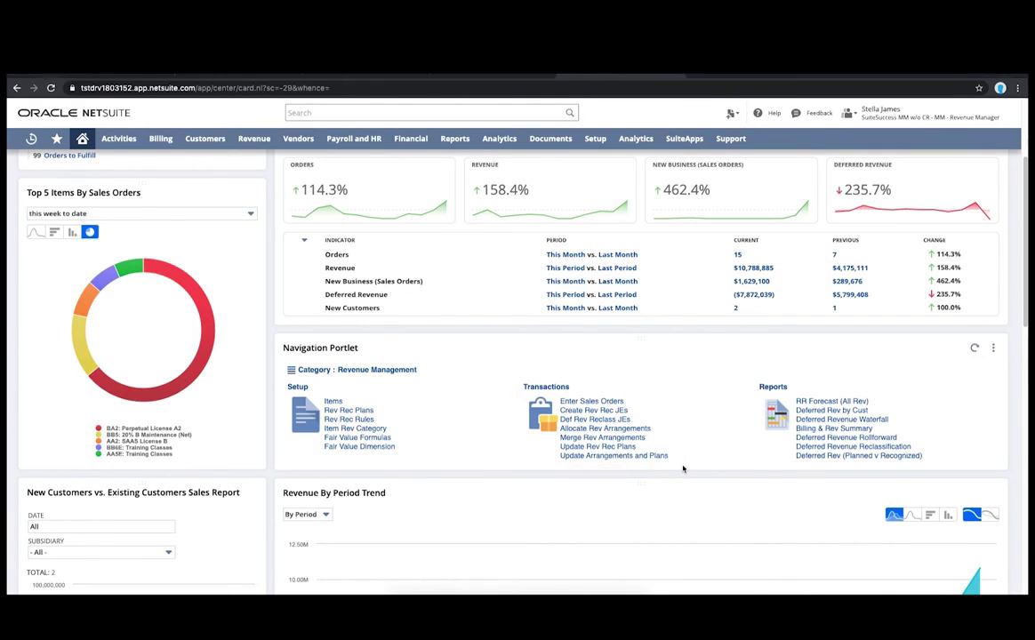